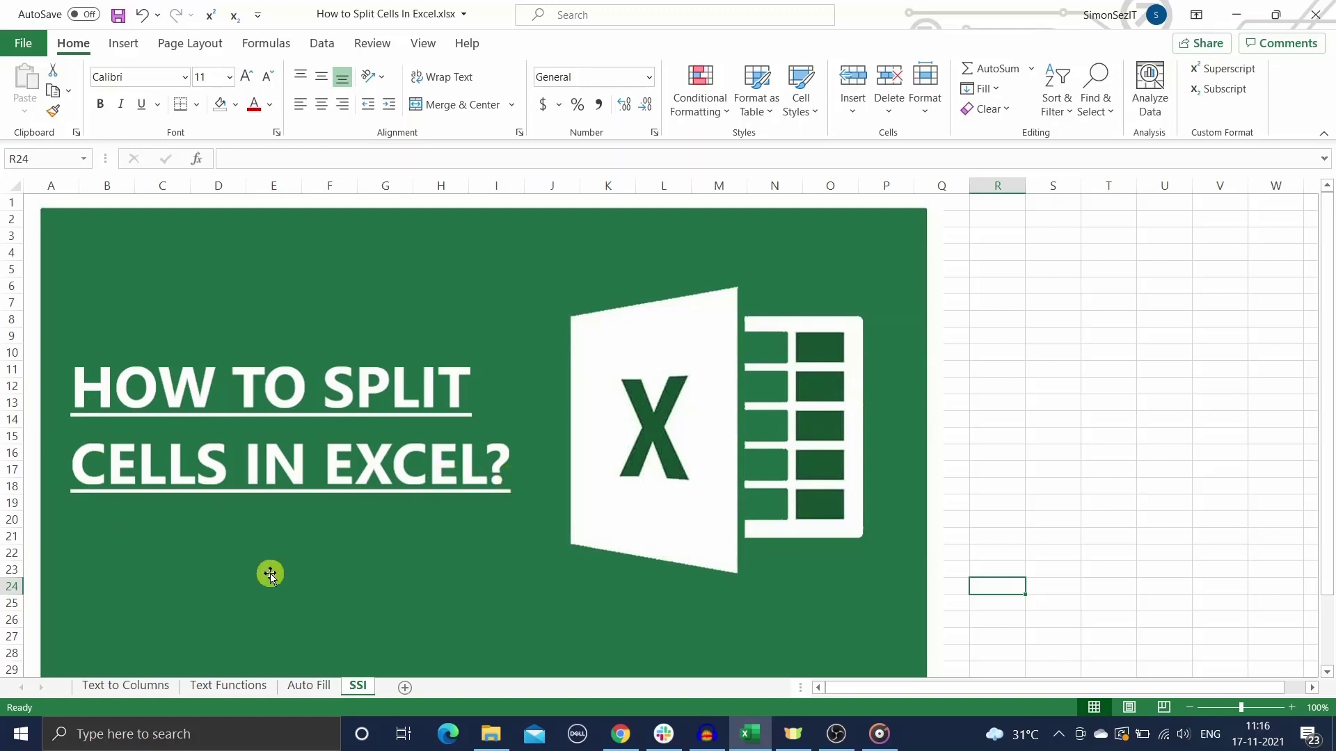
Go to the Text to Columns sheet with the customer name table
click(139, 687)
Delete the existing First name and Last name entries in B2:C10, keeping column A's full names
click(248, 475)
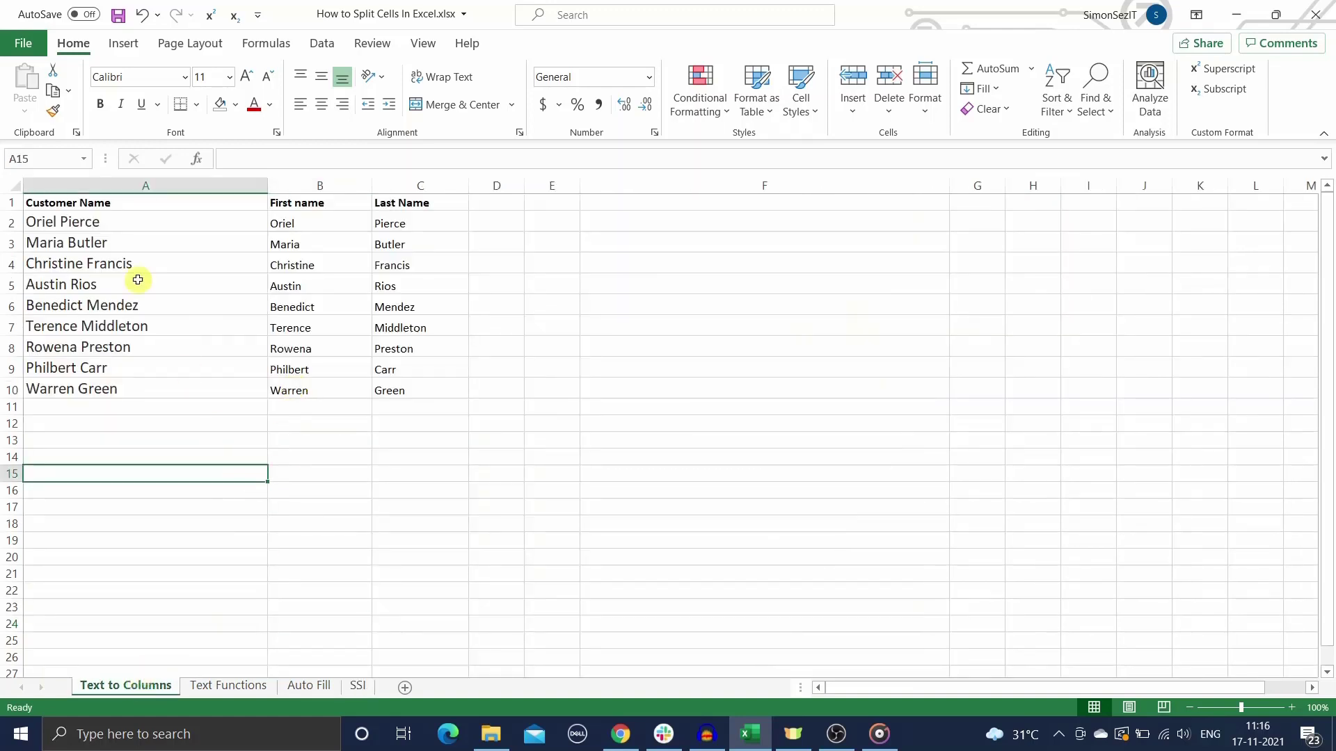
click(72, 222)
drag(74, 246, 72, 387)
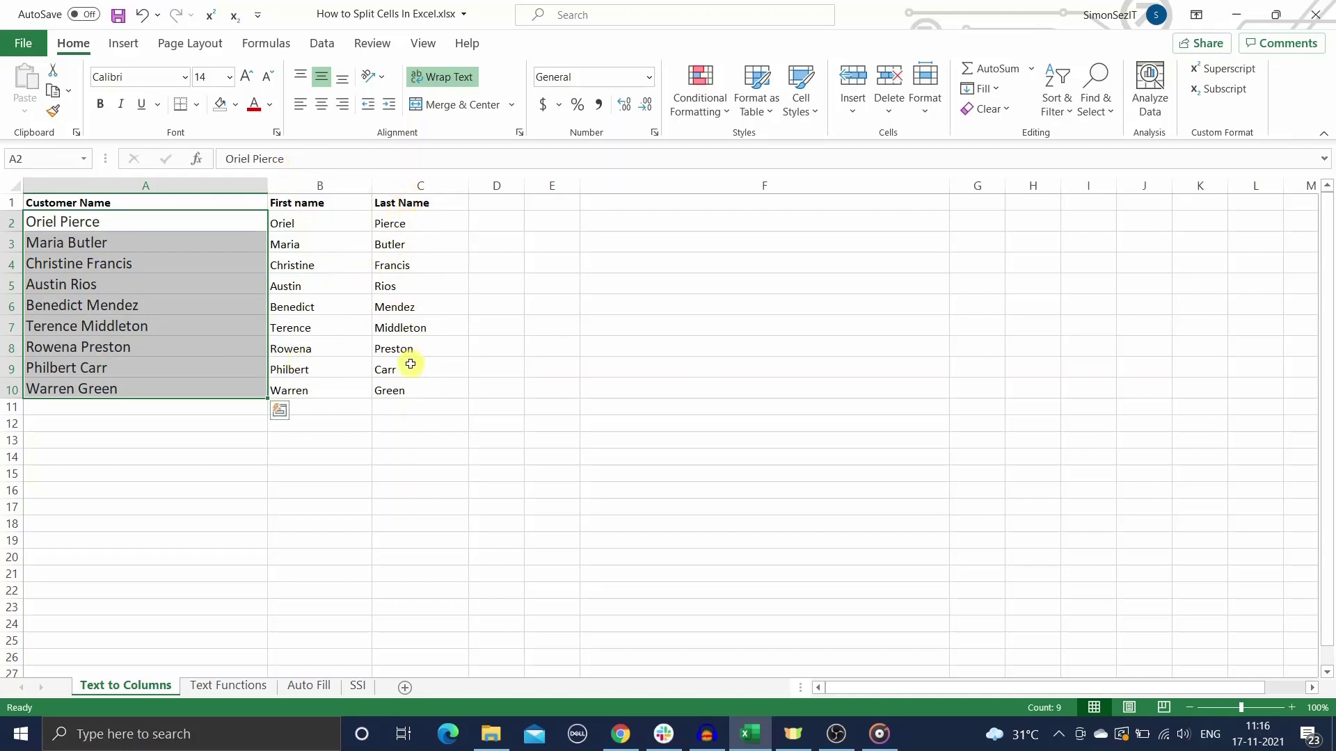
click(583, 325)
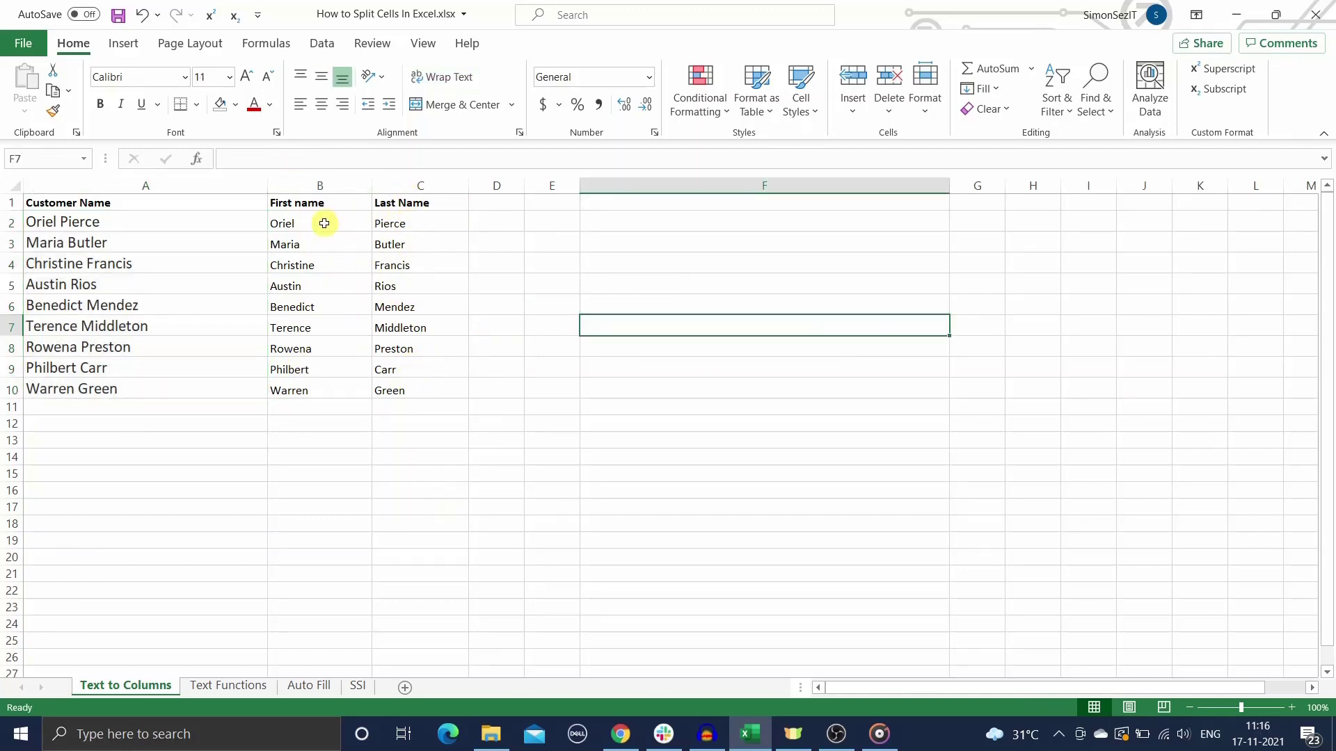
drag(322, 221, 407, 387)
key(Delete)
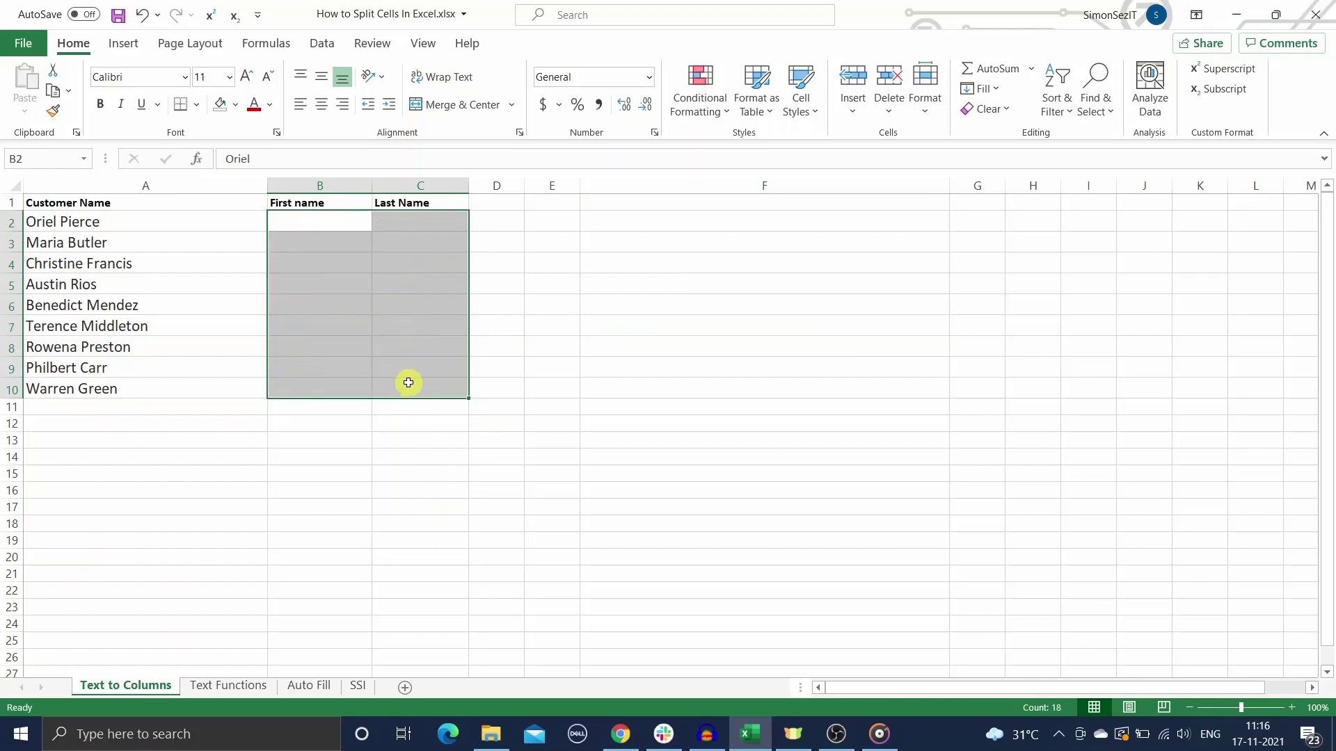
click(583, 325)
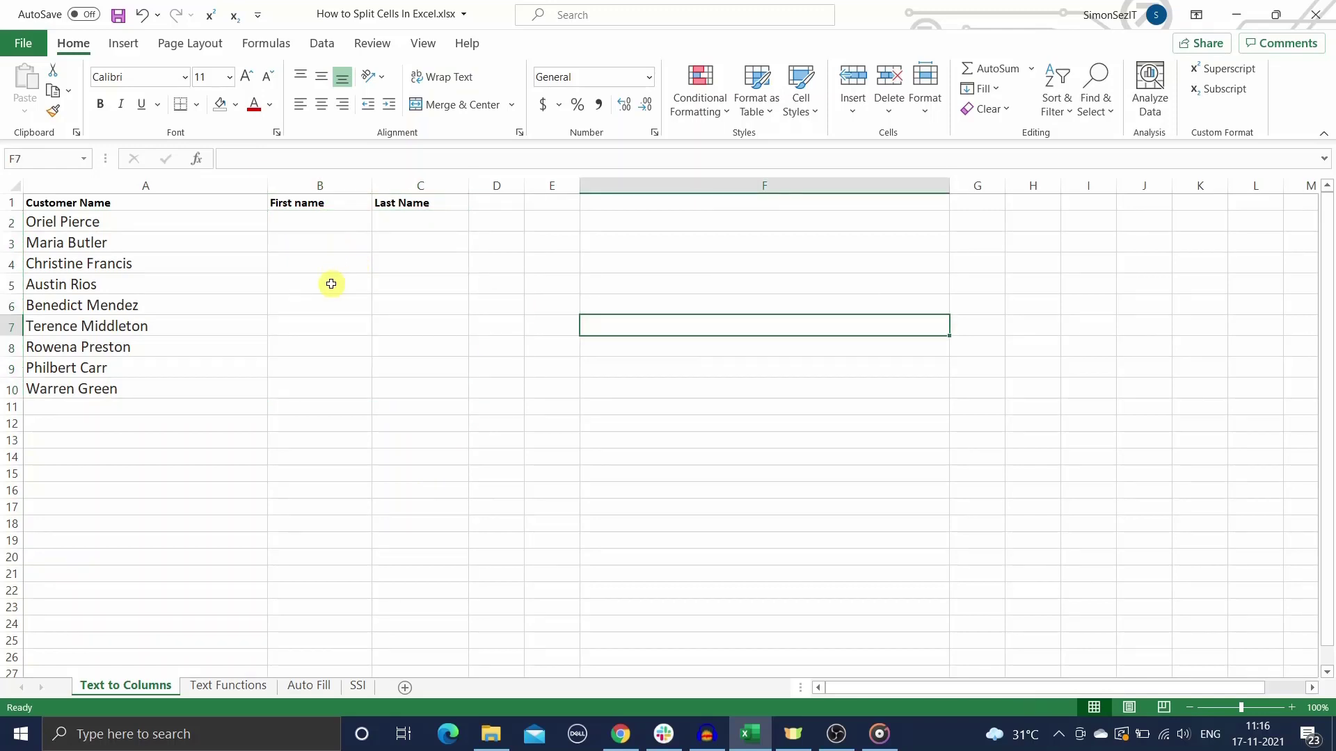
click(301, 223)
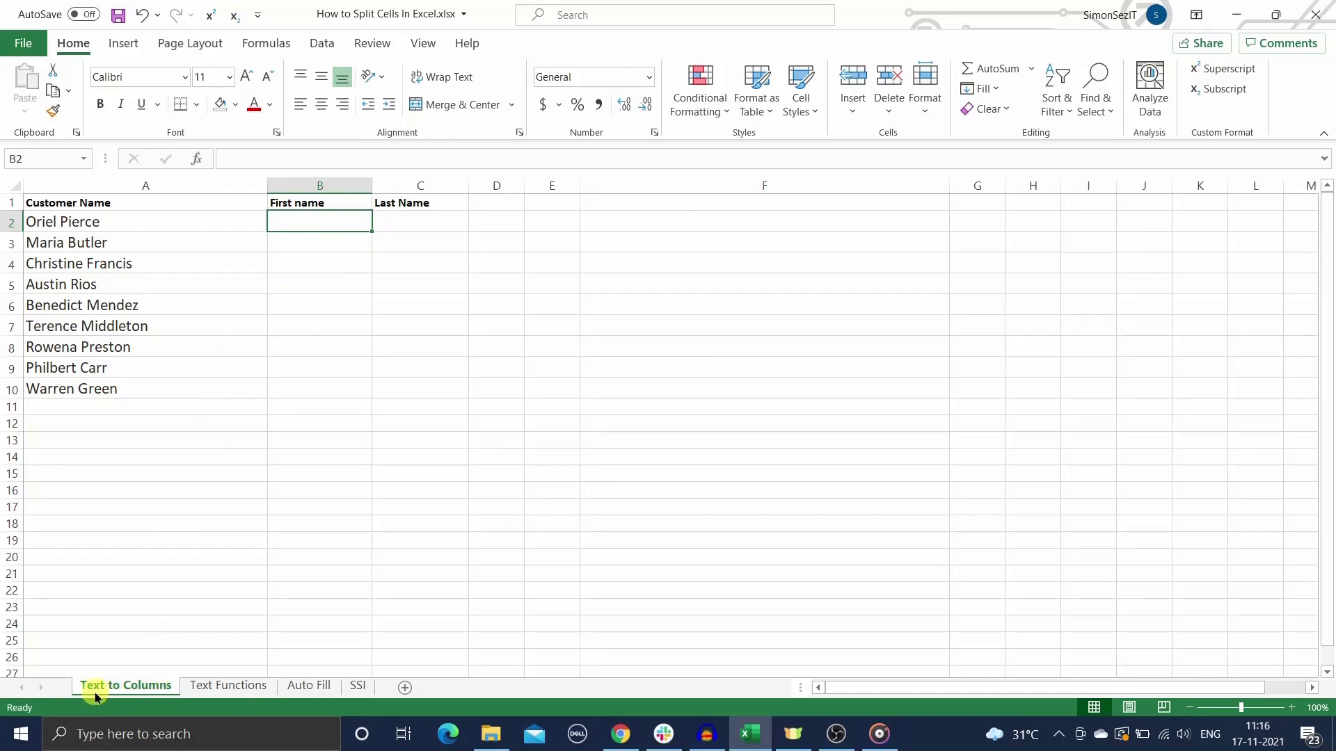
click(375, 381)
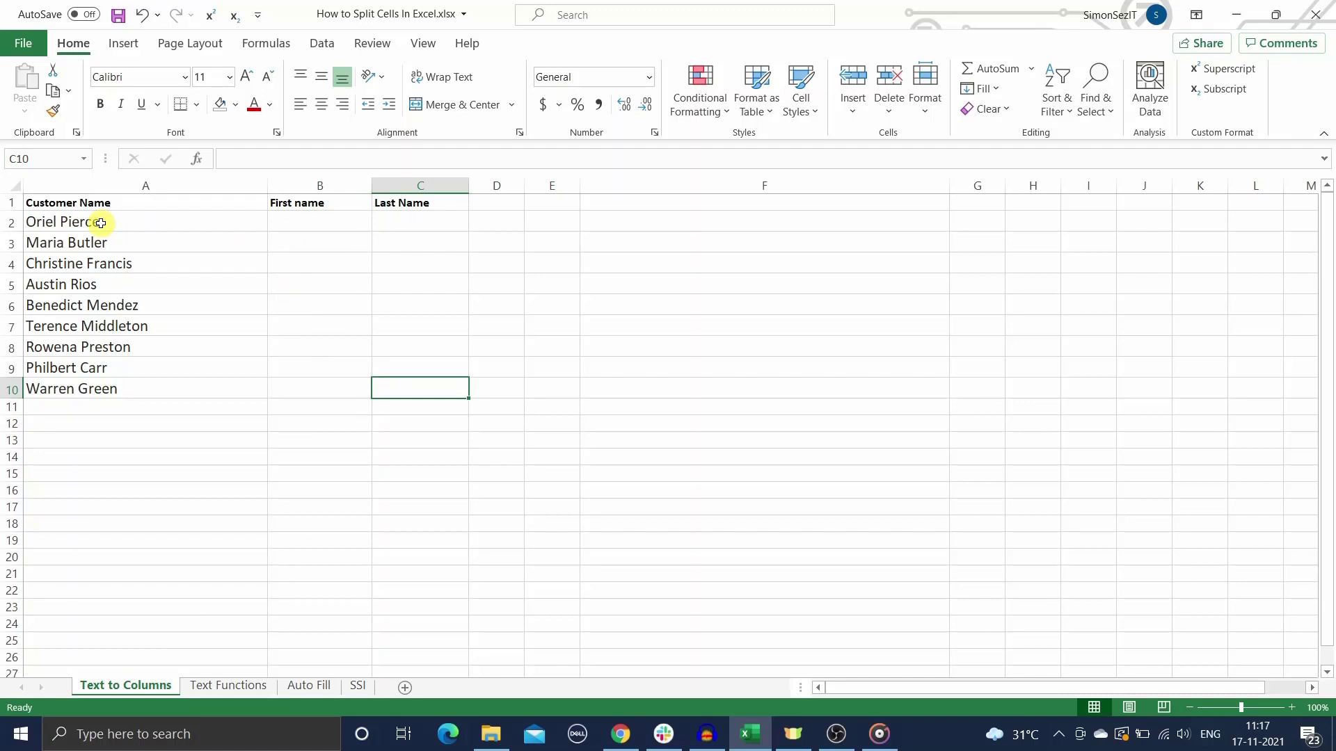
Split A2:A10 with Text to Columns, Delimited on Space, with destination $B$2
drag(105, 218, 101, 386)
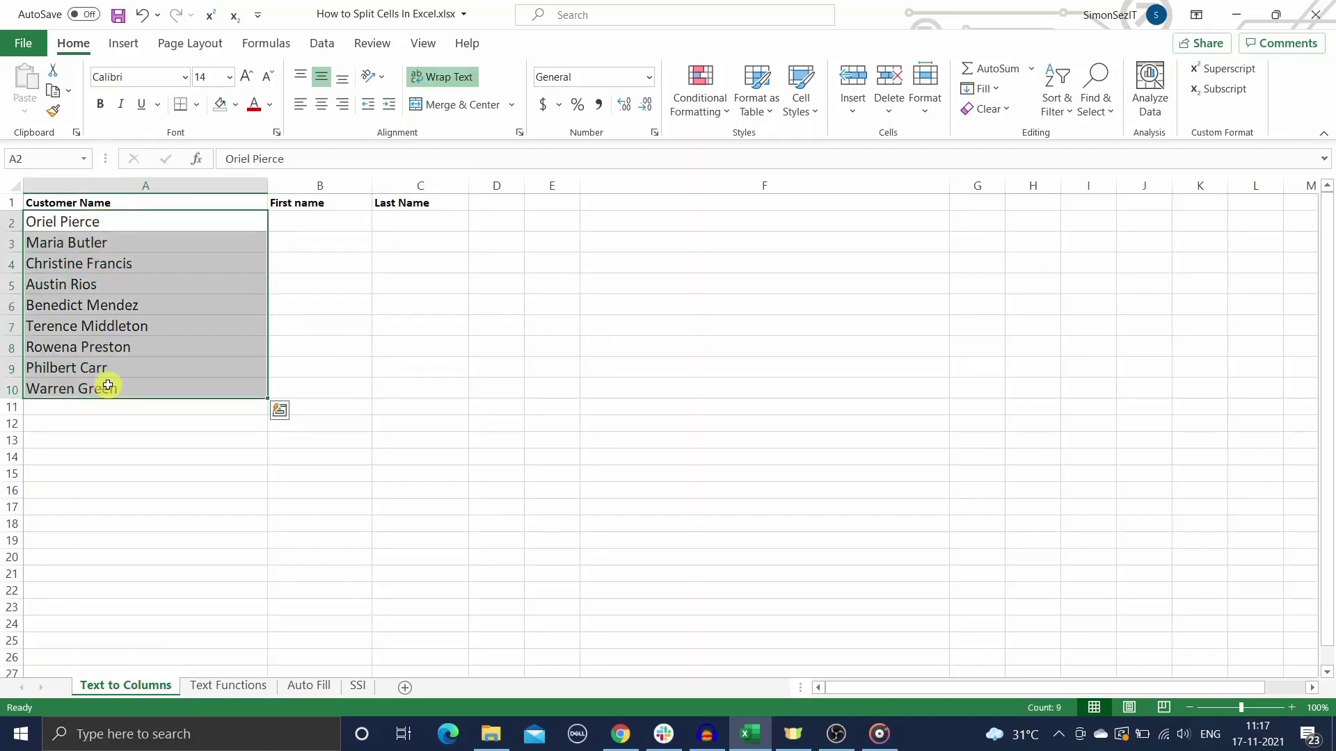
click(321, 43)
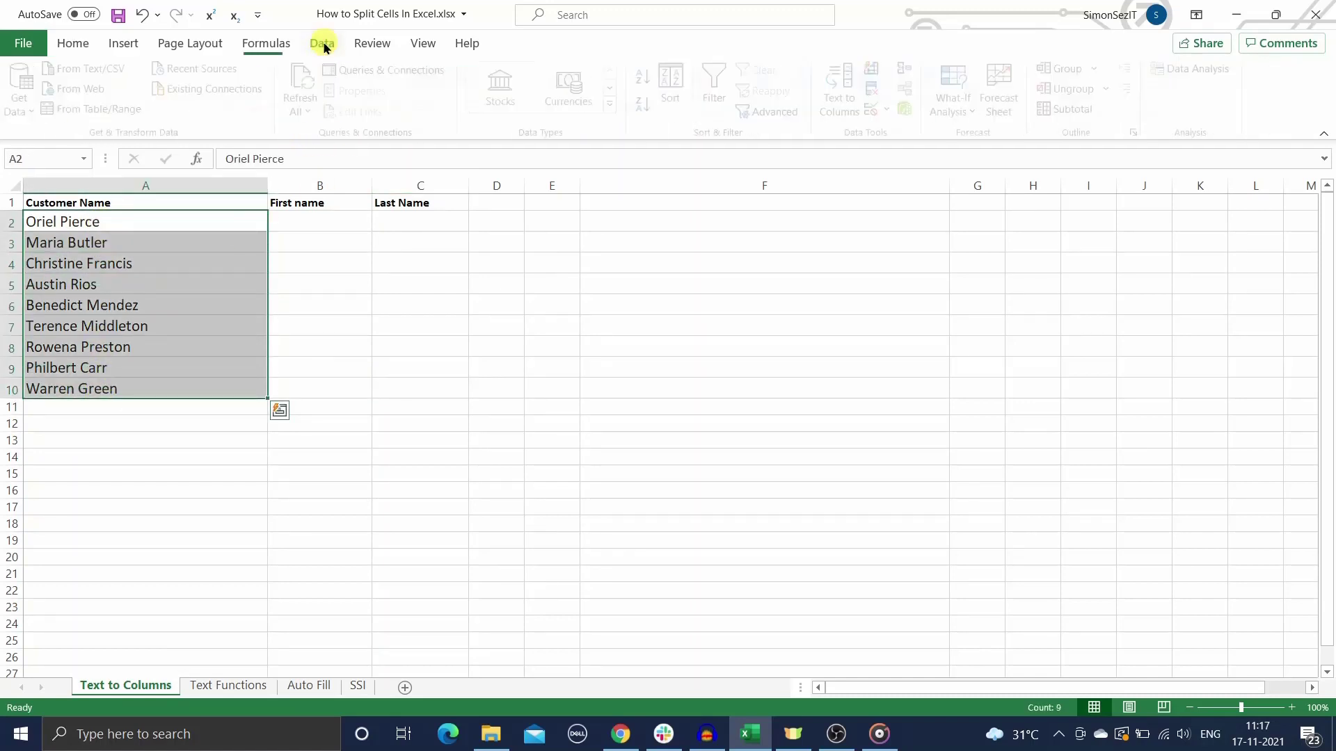
click(850, 99)
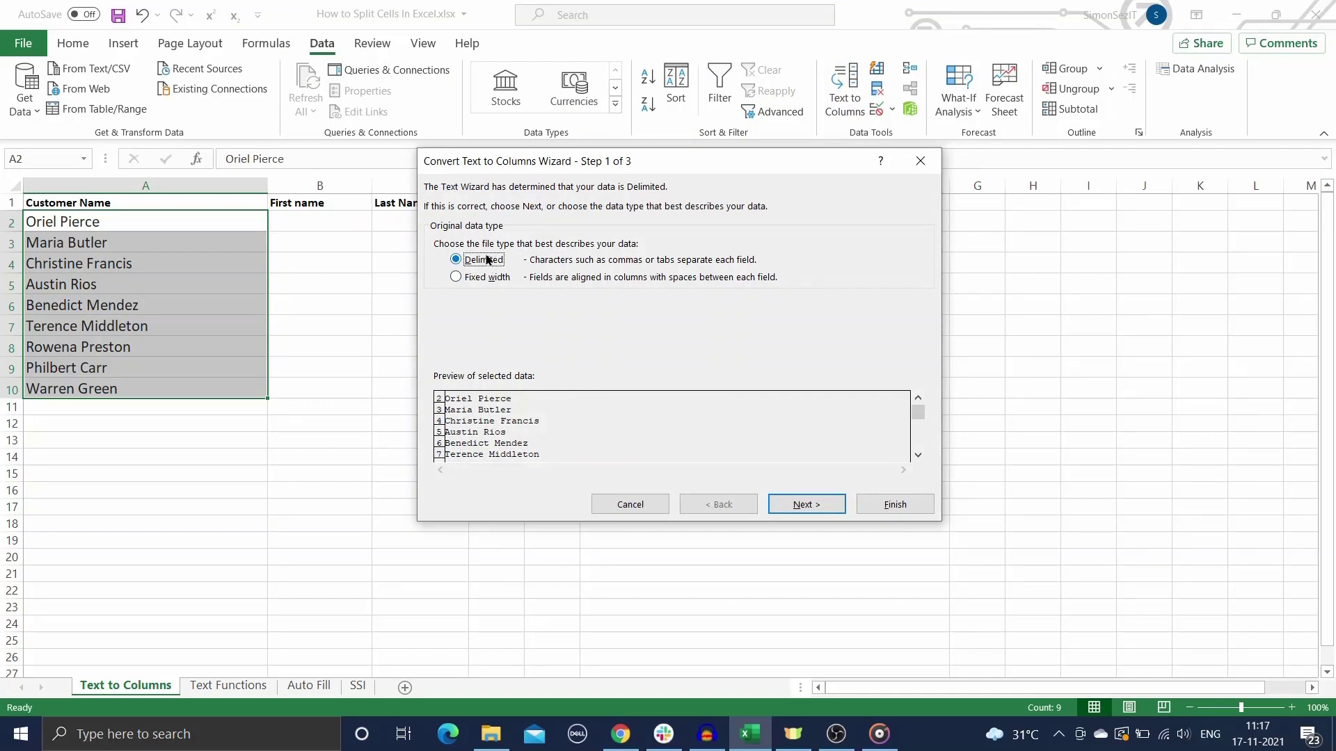
click(800, 503)
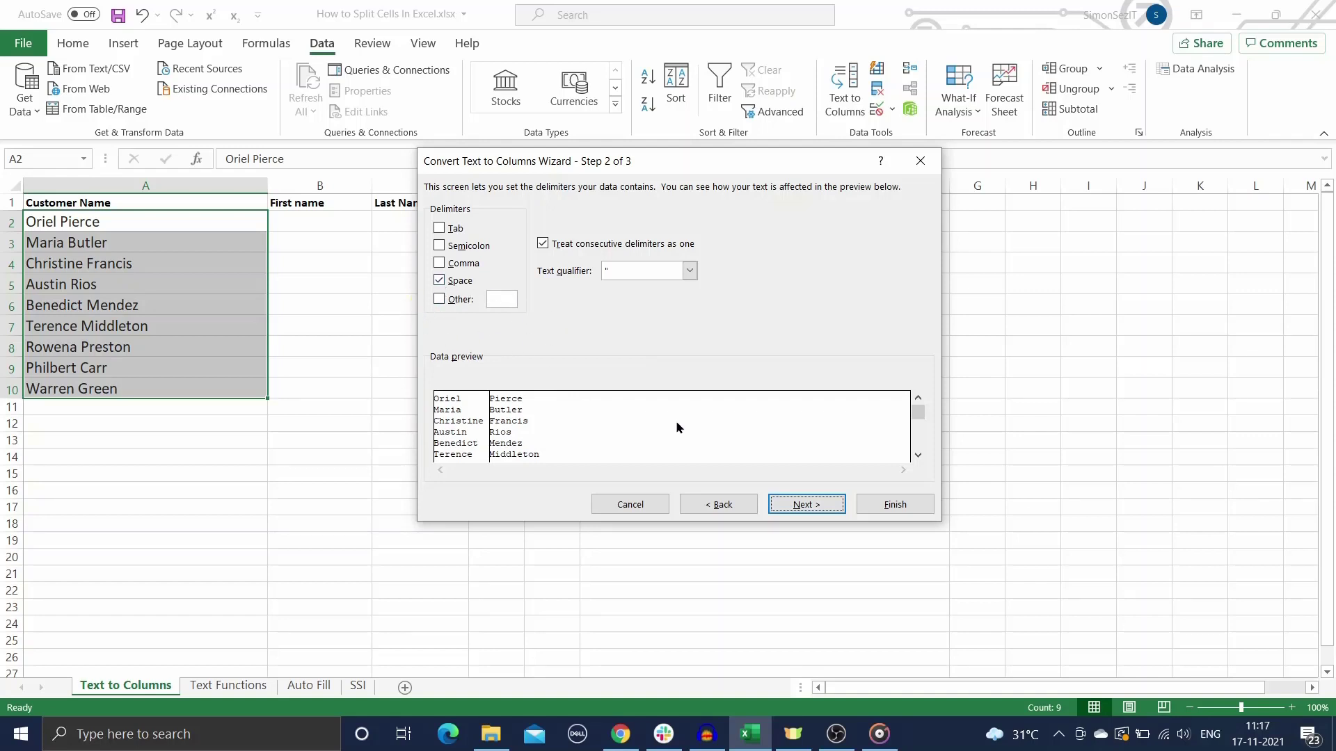
click(806, 505)
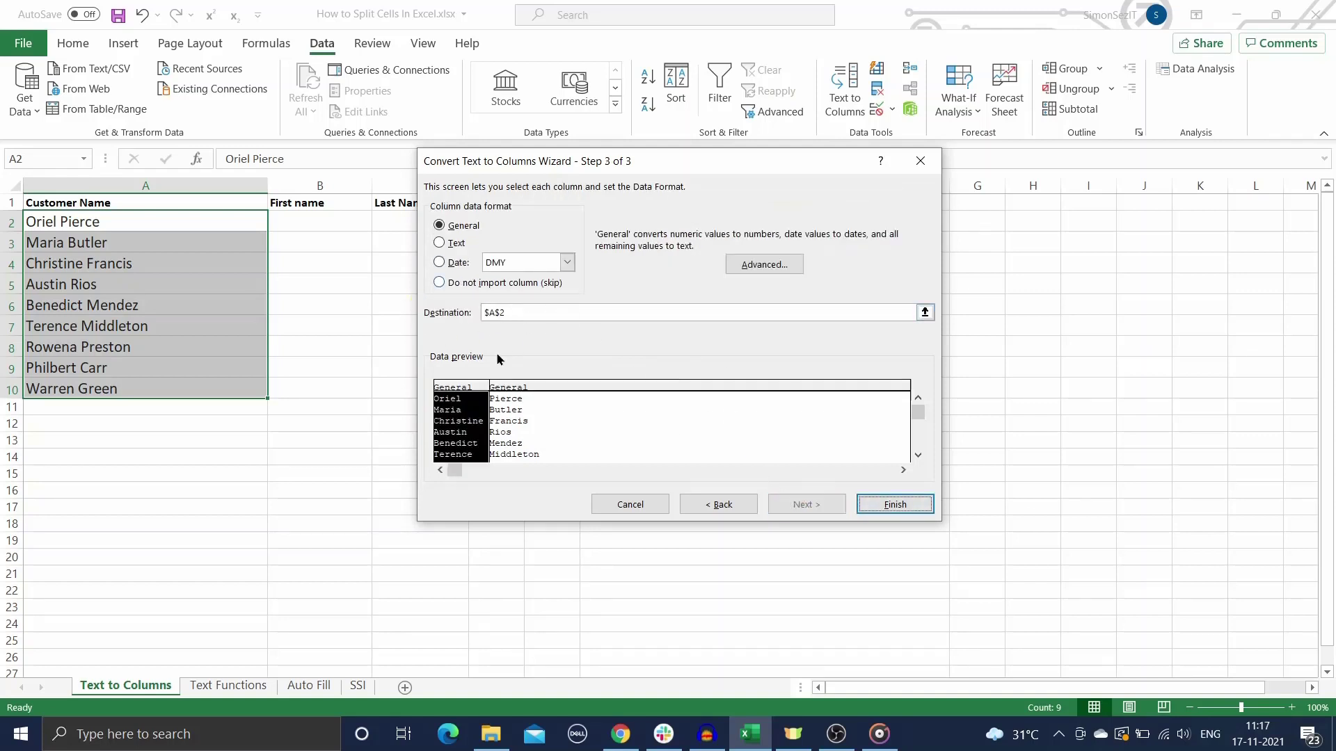
click(494, 313)
key(BackSpace)
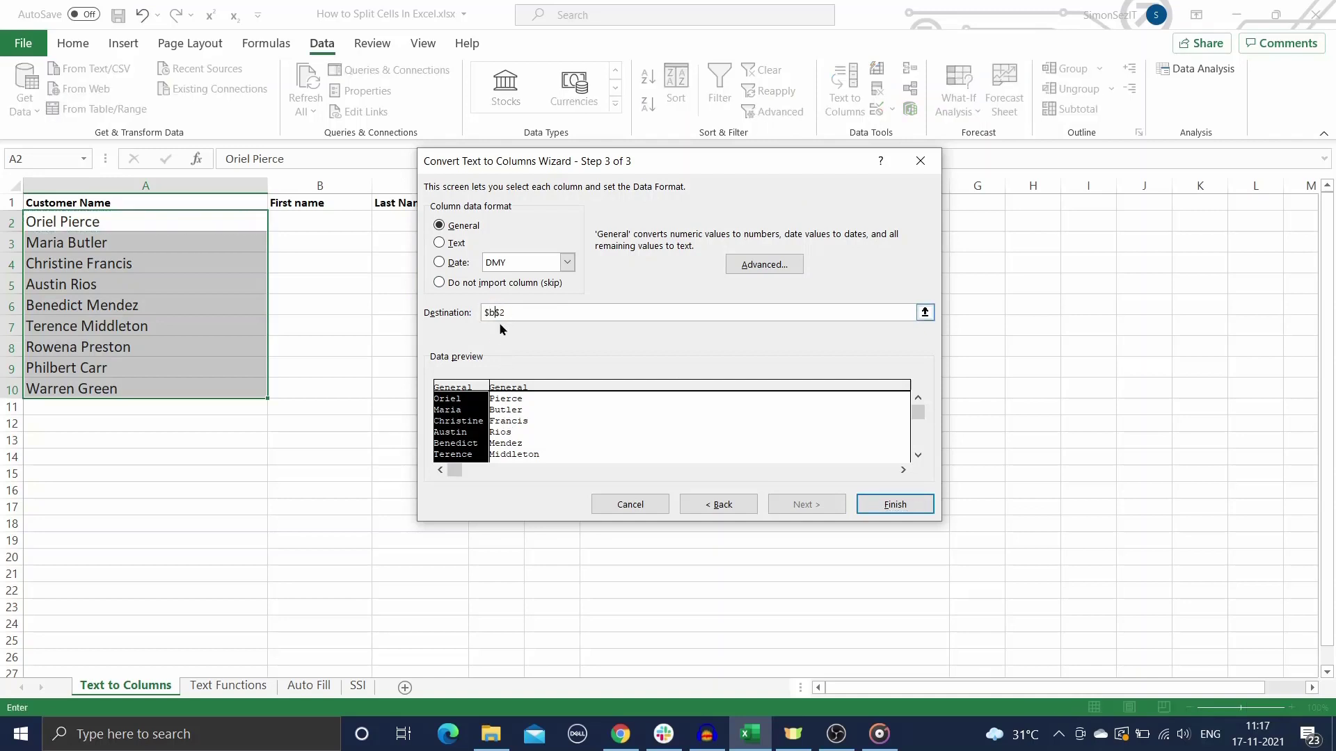
click(888, 502)
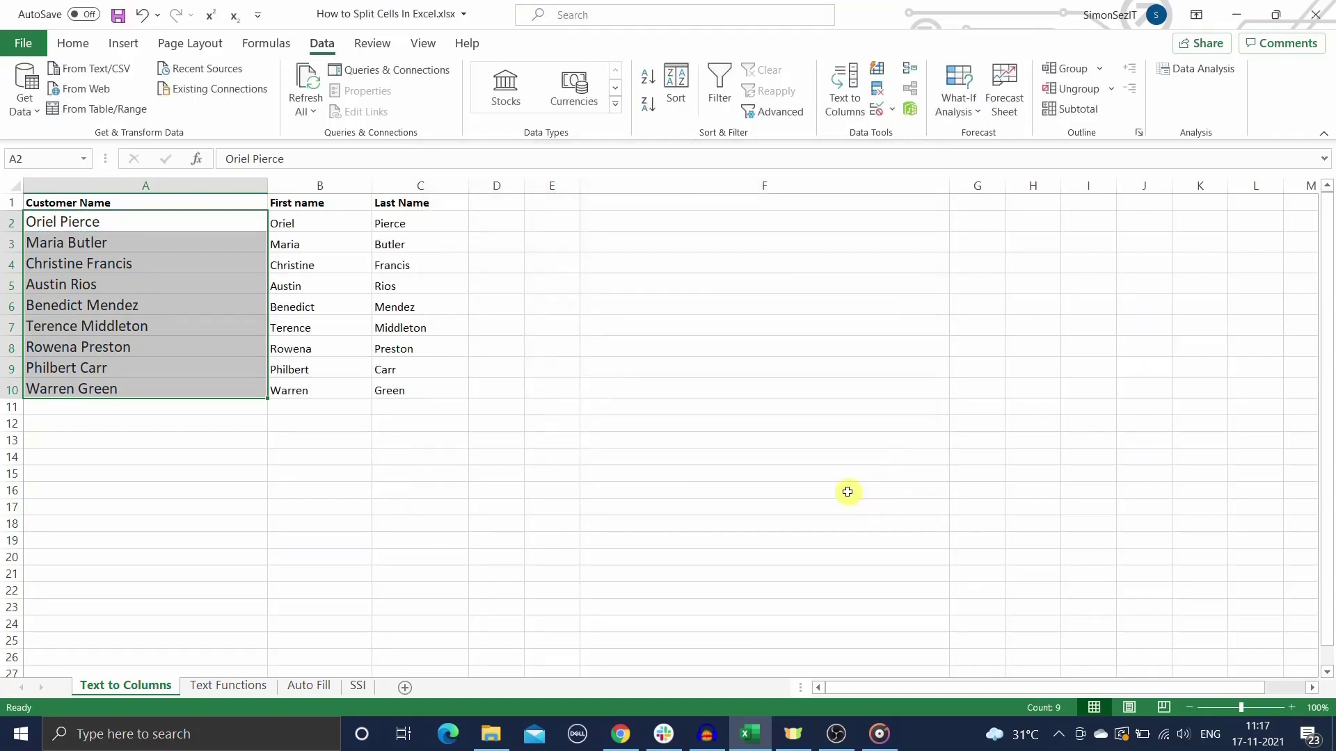
click(514, 386)
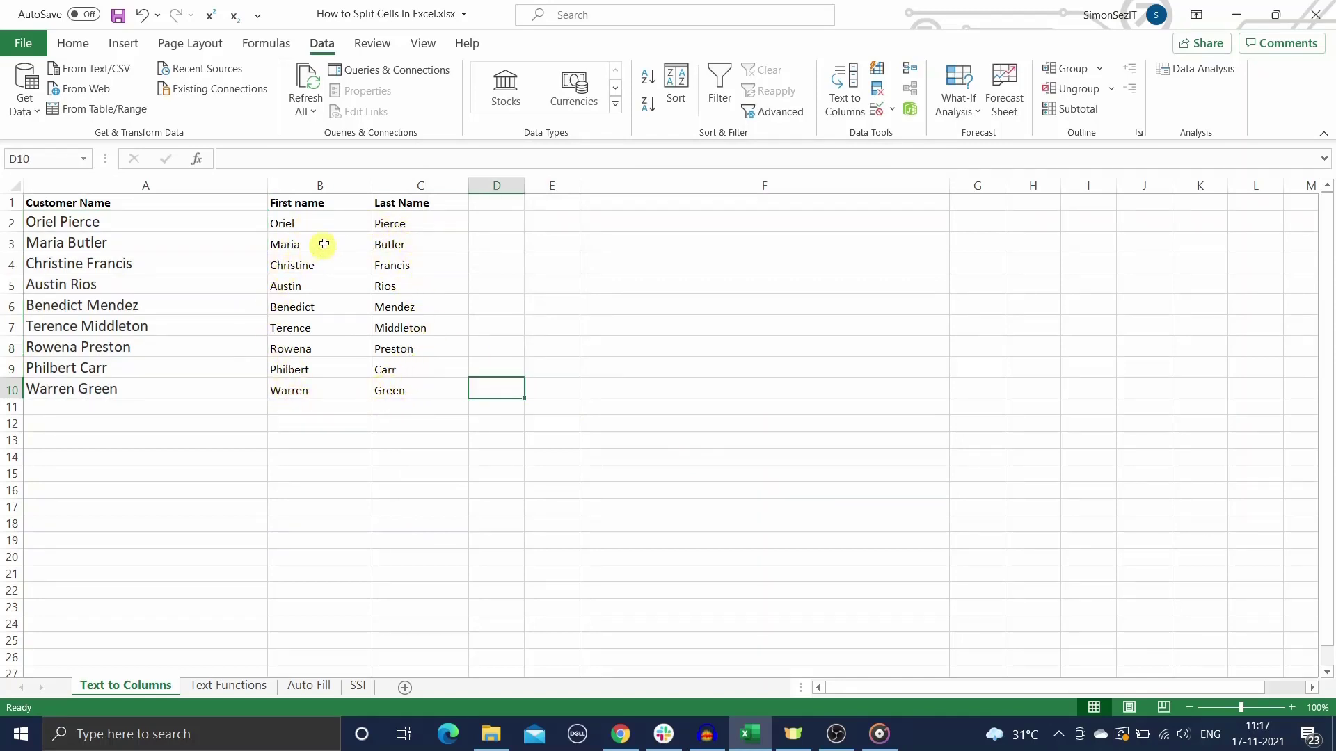
On the Text Functions sheet, copy B2's LEFT/SEARCH first-name formula down to B10
click(227, 685)
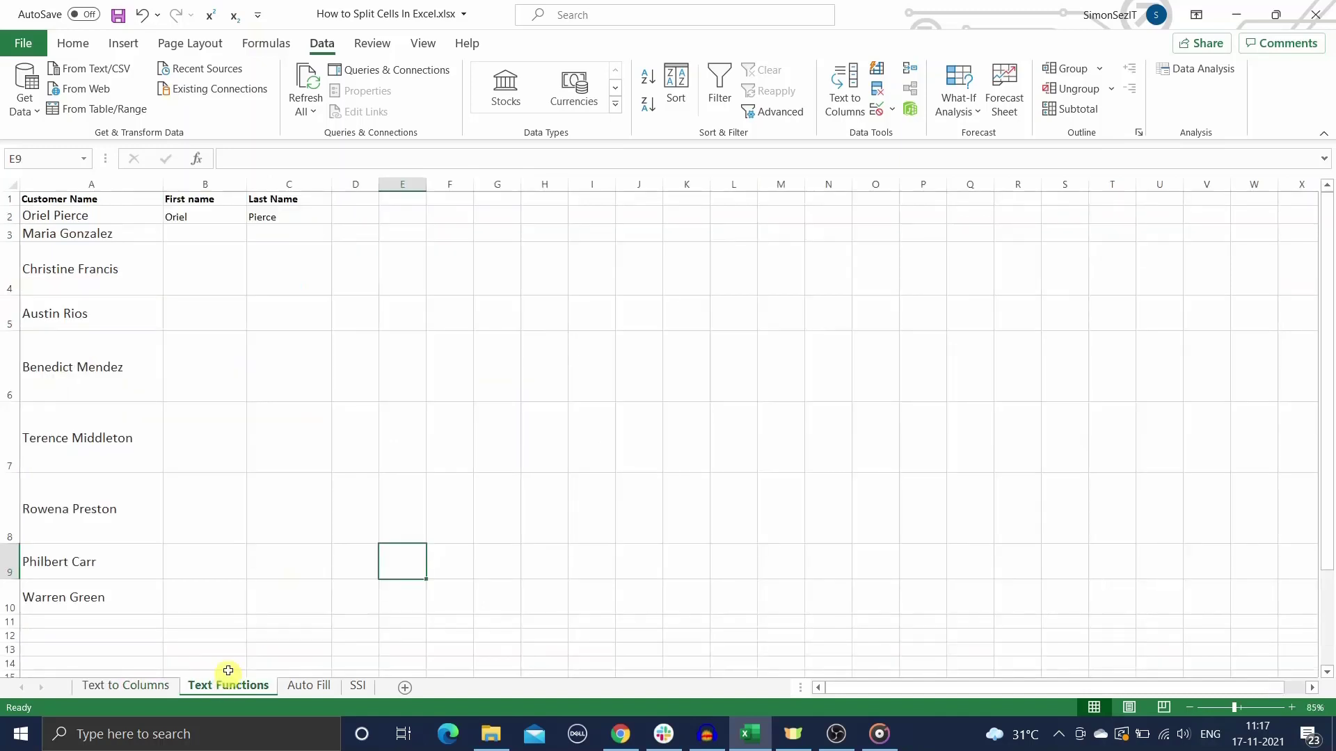
click(179, 215)
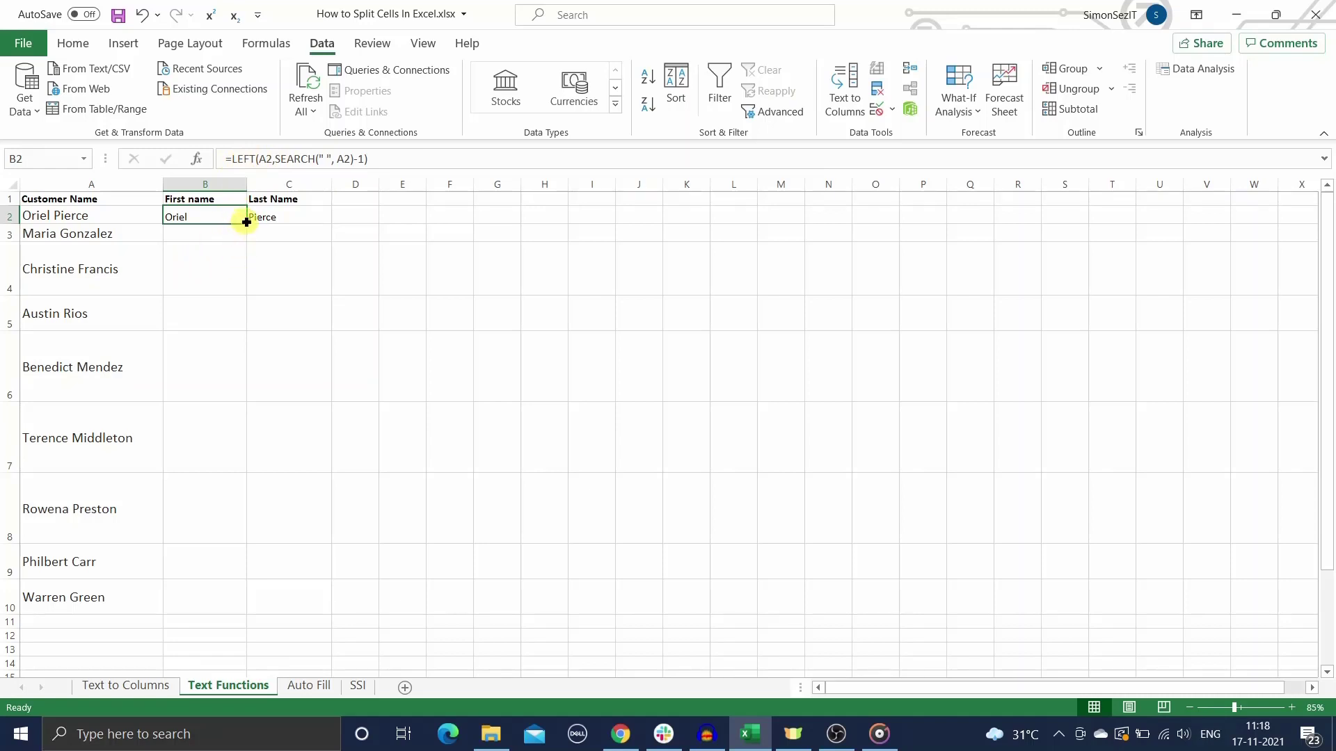
drag(246, 222, 229, 607)
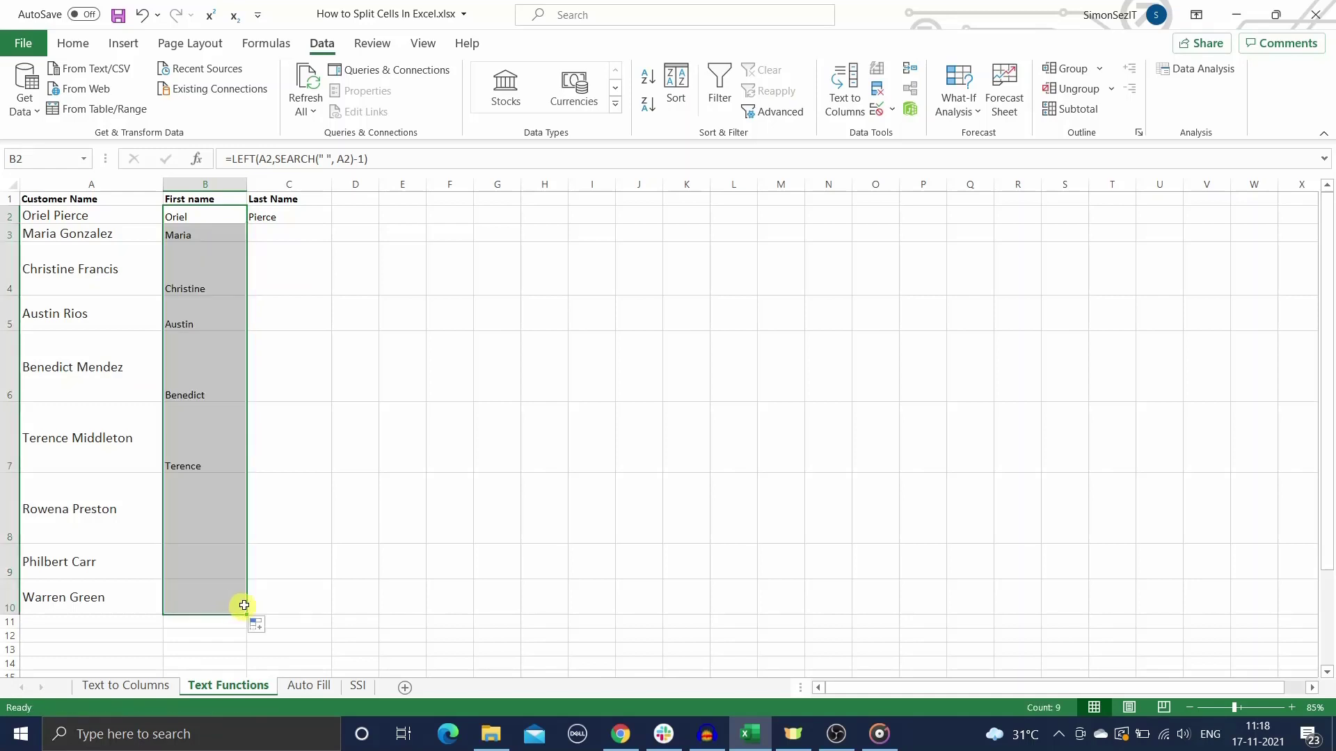
click(317, 529)
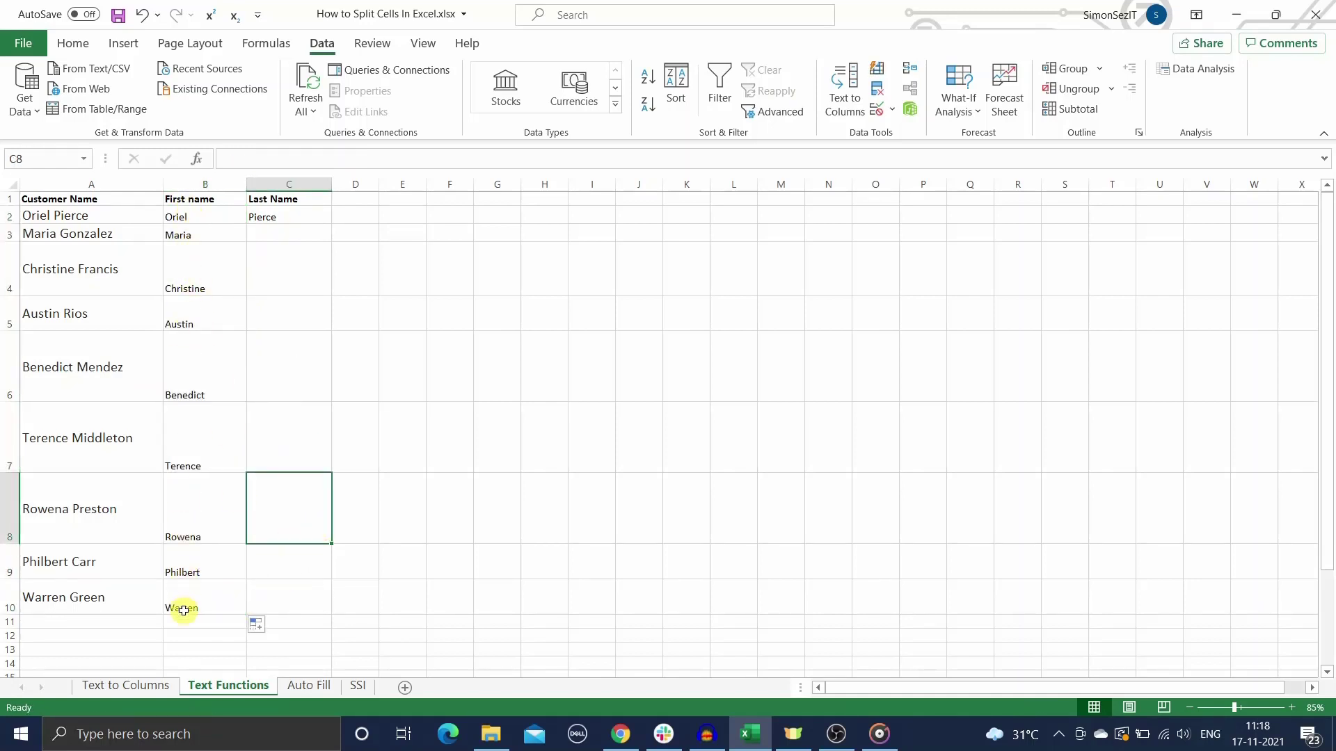
Copy C2's RIGHT/LEN/SEARCH last-name formula down to C10, then go to the Auto Fill sheet
click(293, 213)
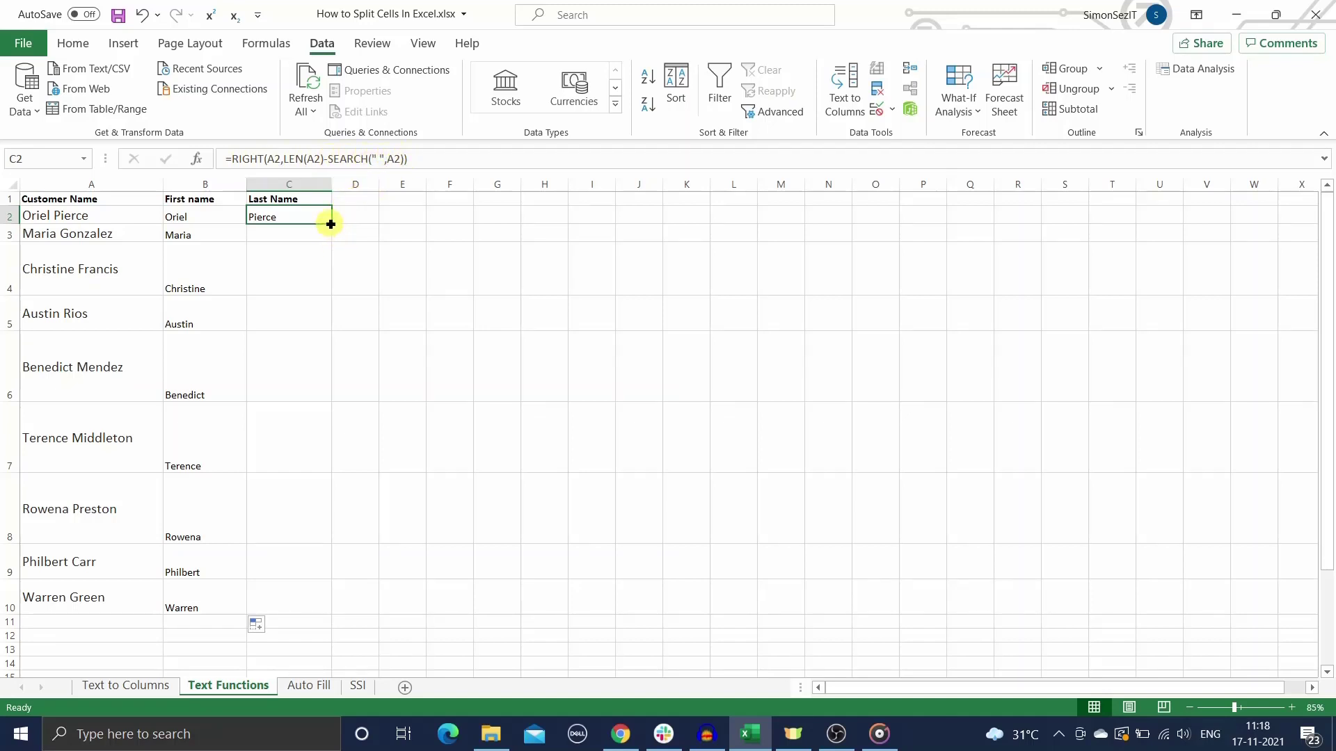
drag(330, 224, 331, 610)
click(402, 595)
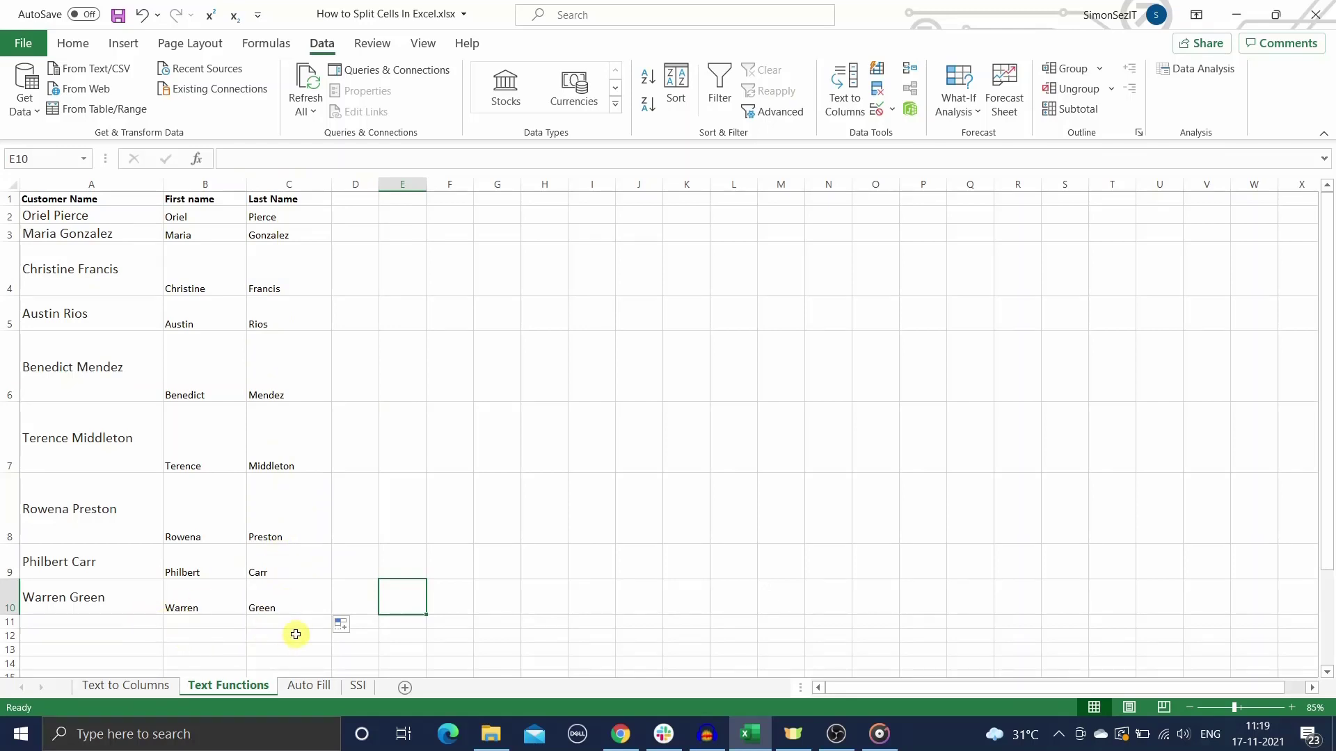
click(301, 685)
Enter the first customer's first name in B2 and Flash Fill it down to B10
click(361, 553)
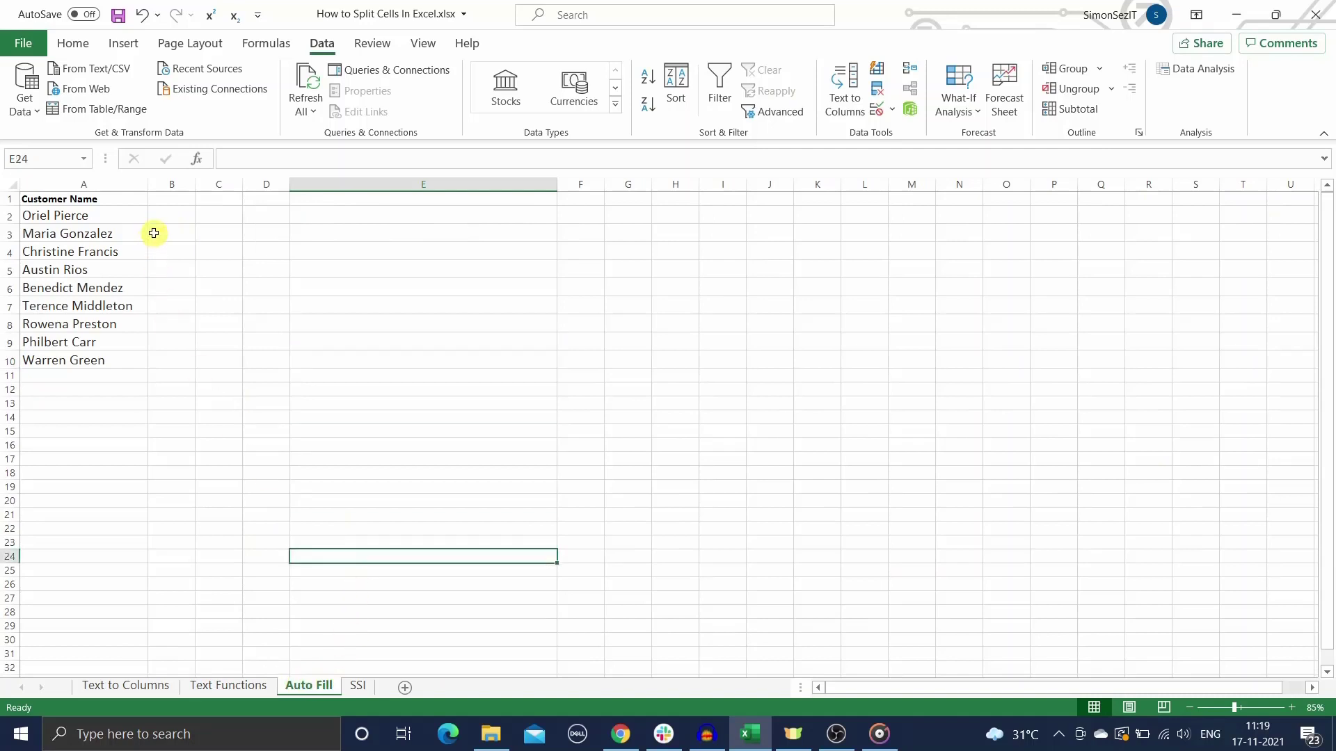
click(185, 217)
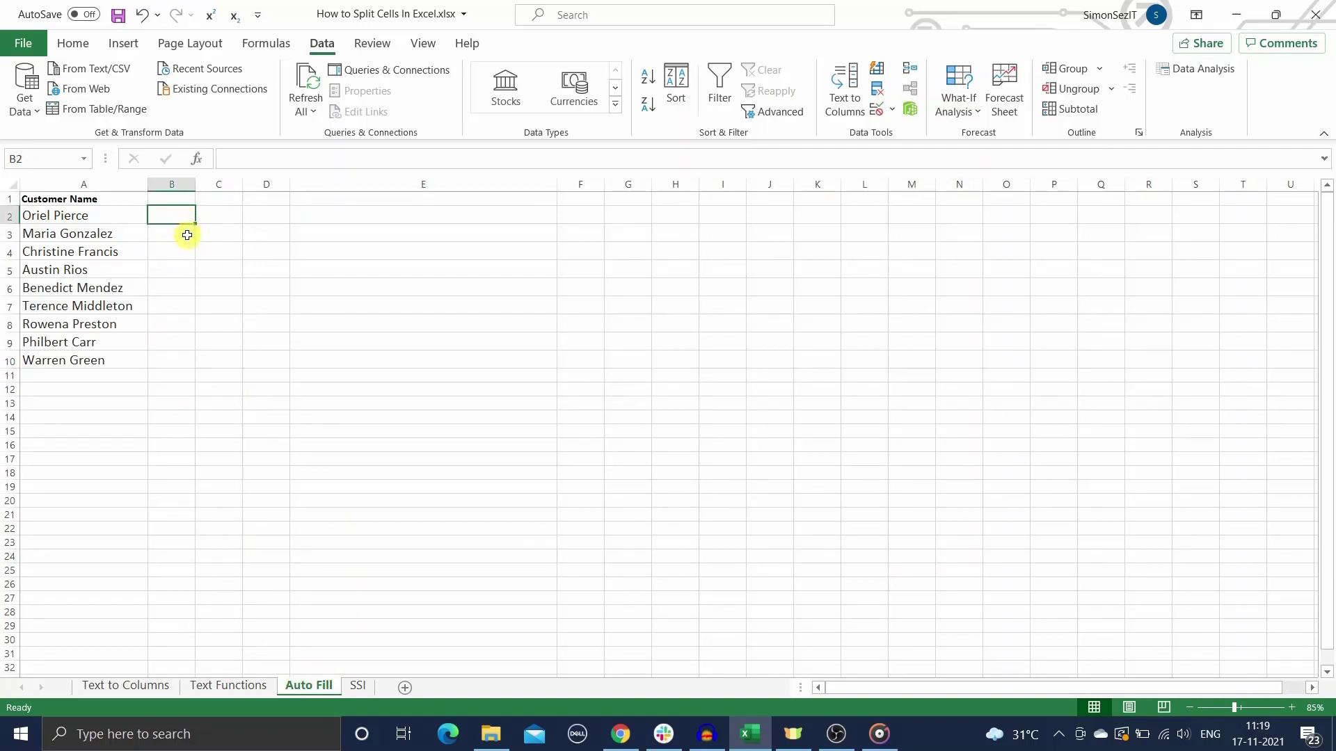
text(Oriel)
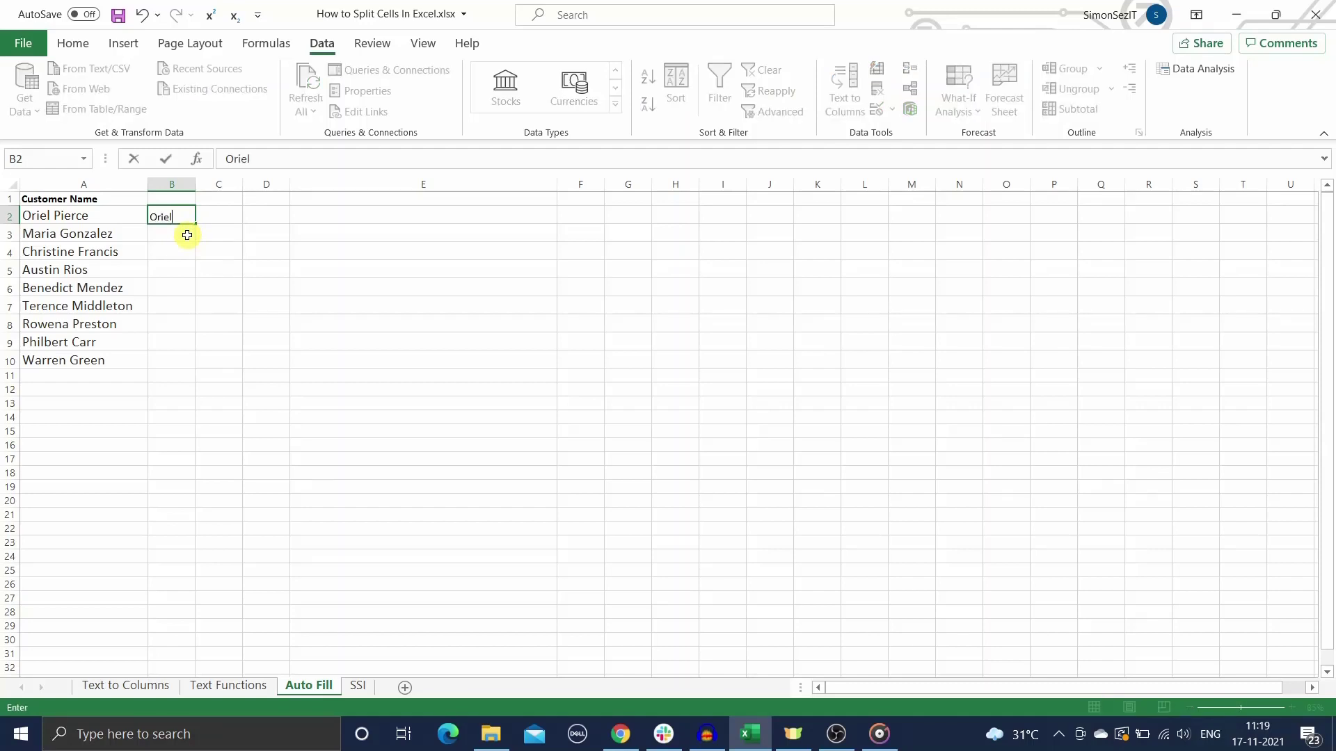
click(187, 268)
click(189, 212)
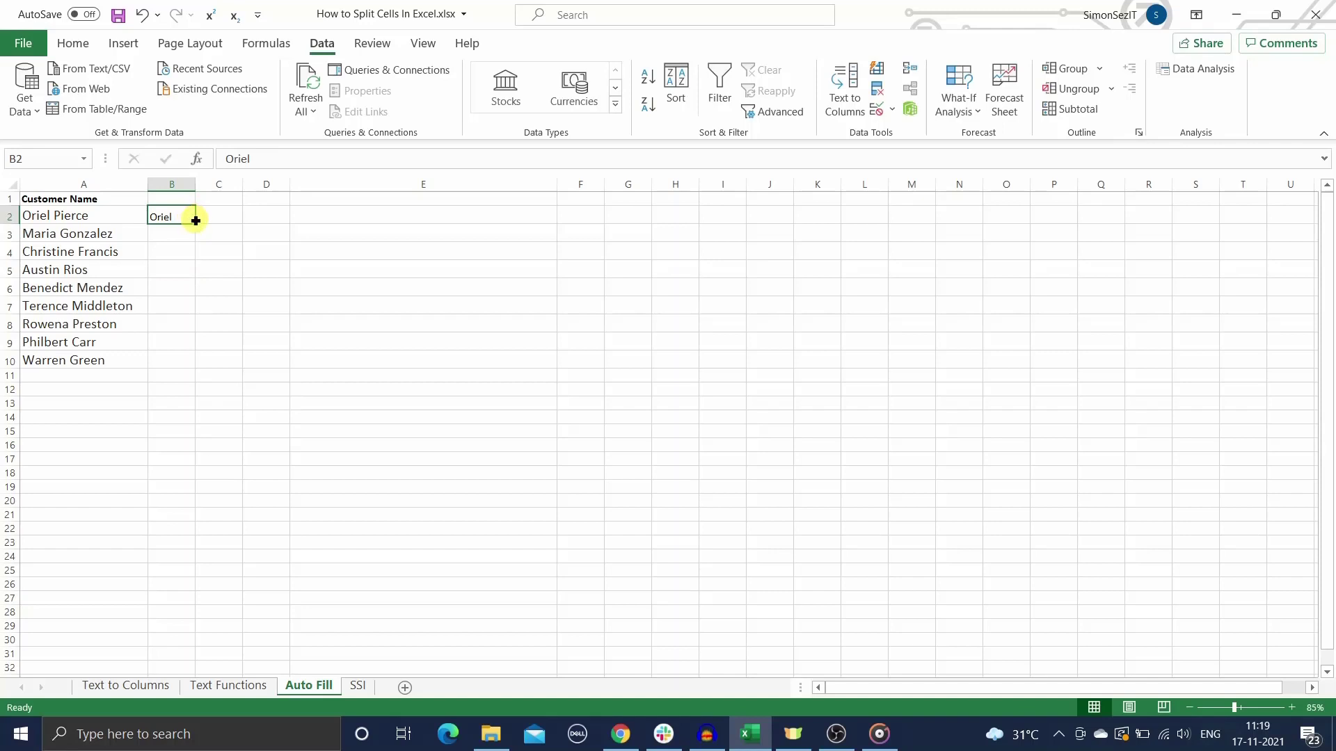
drag(196, 220, 185, 364)
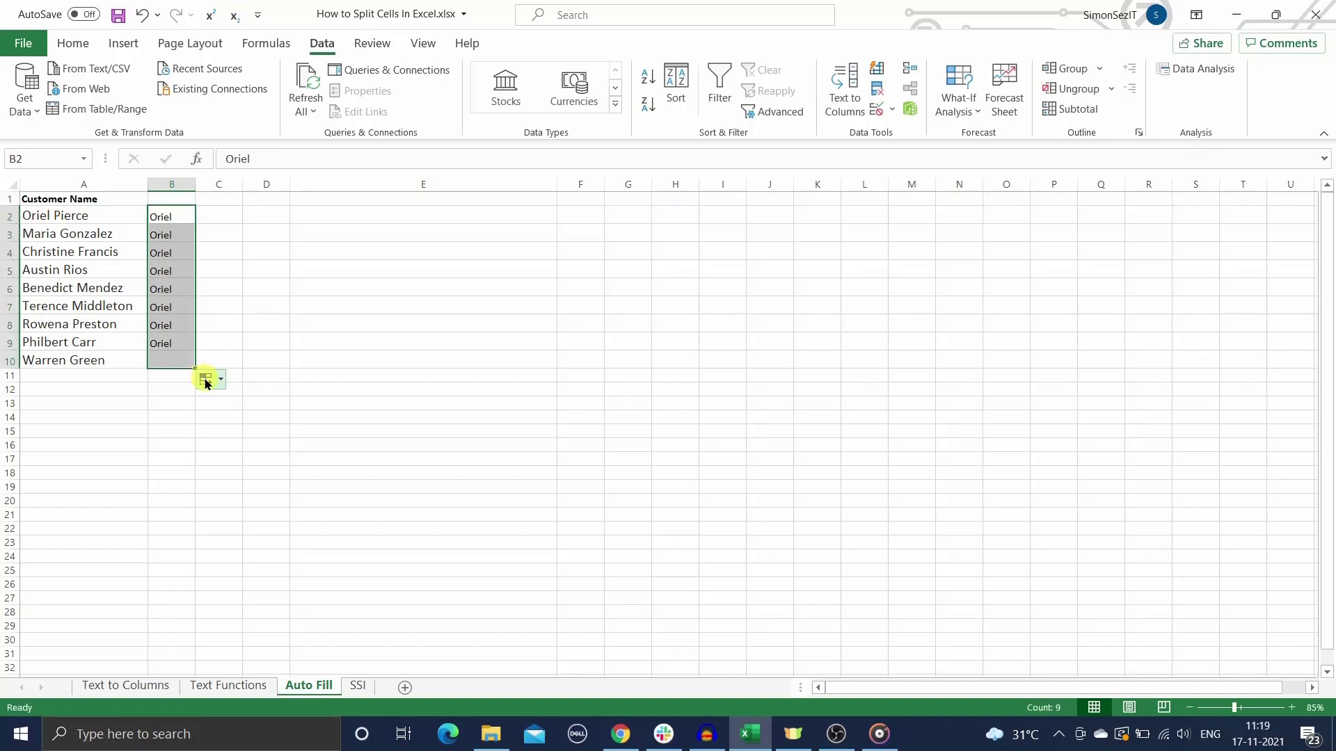
click(206, 382)
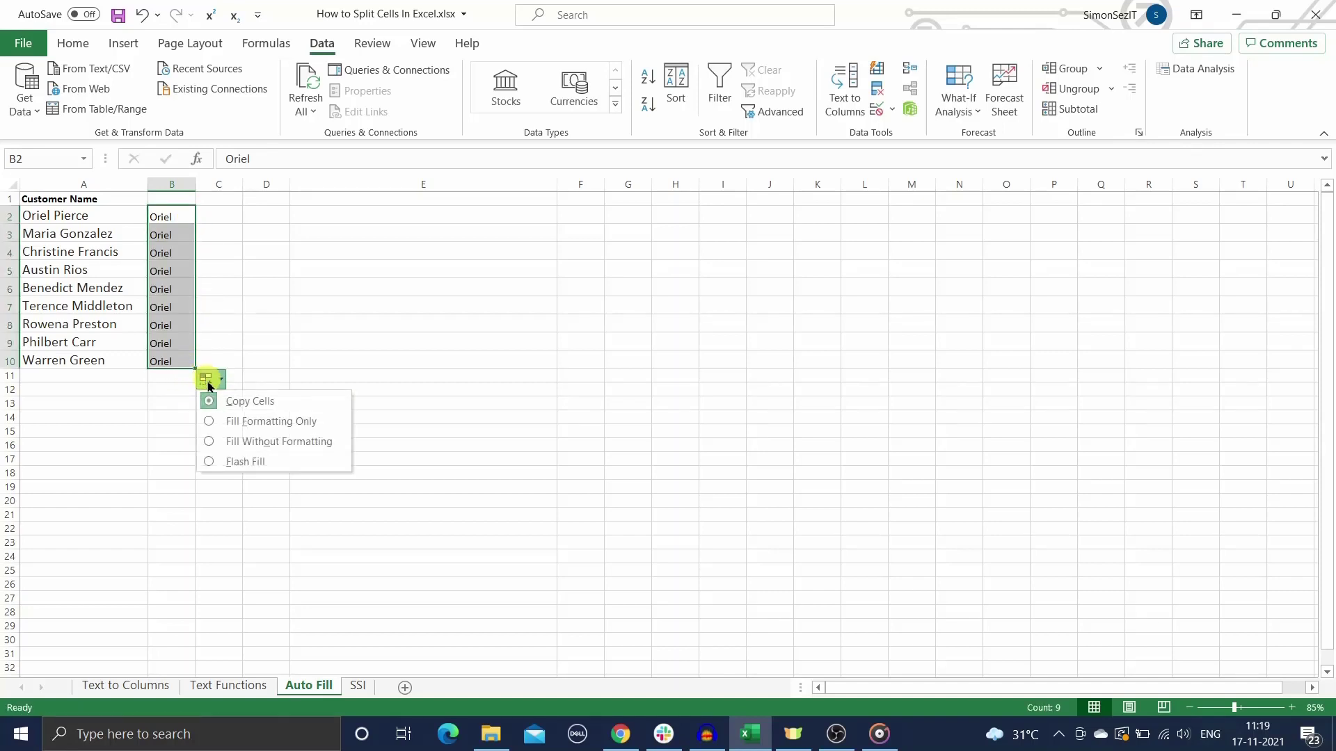
click(263, 462)
click(262, 459)
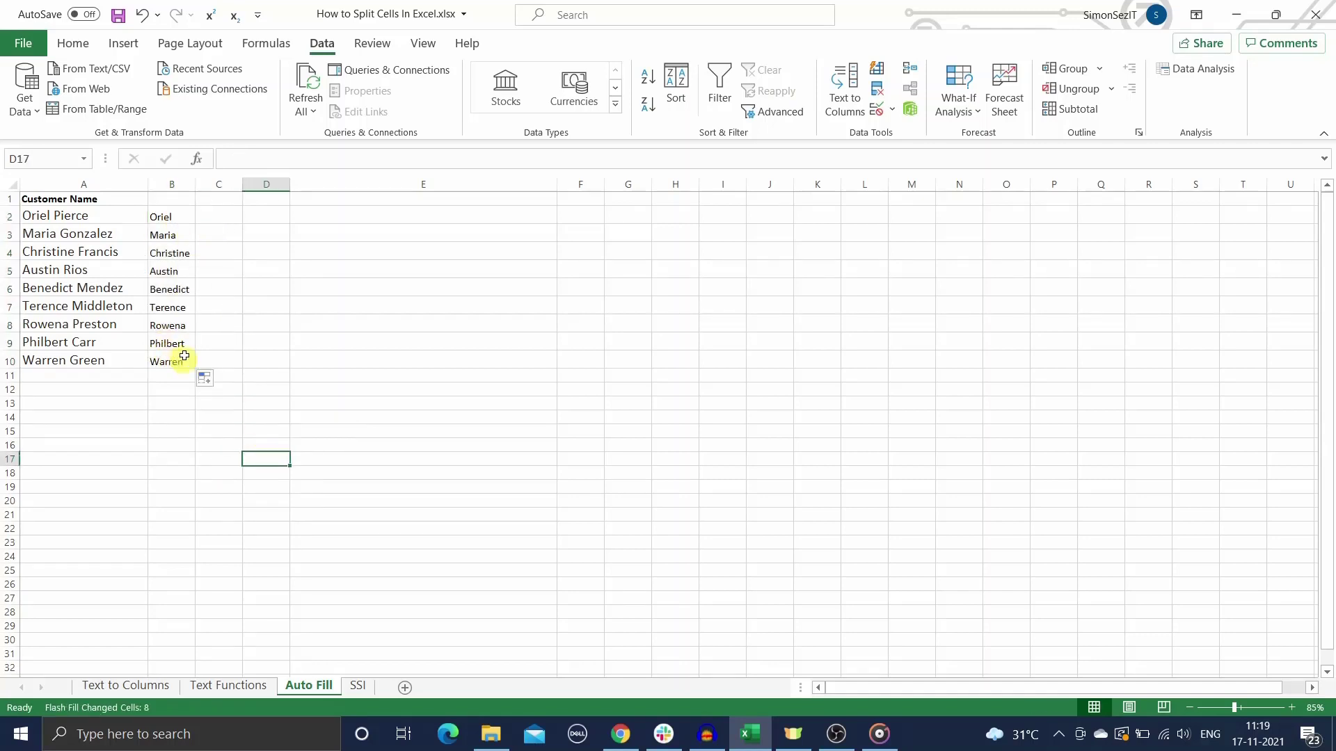
click(218, 221)
Enter the first customer's surname in C2 and Flash Fill it down to C10
text(Pie)
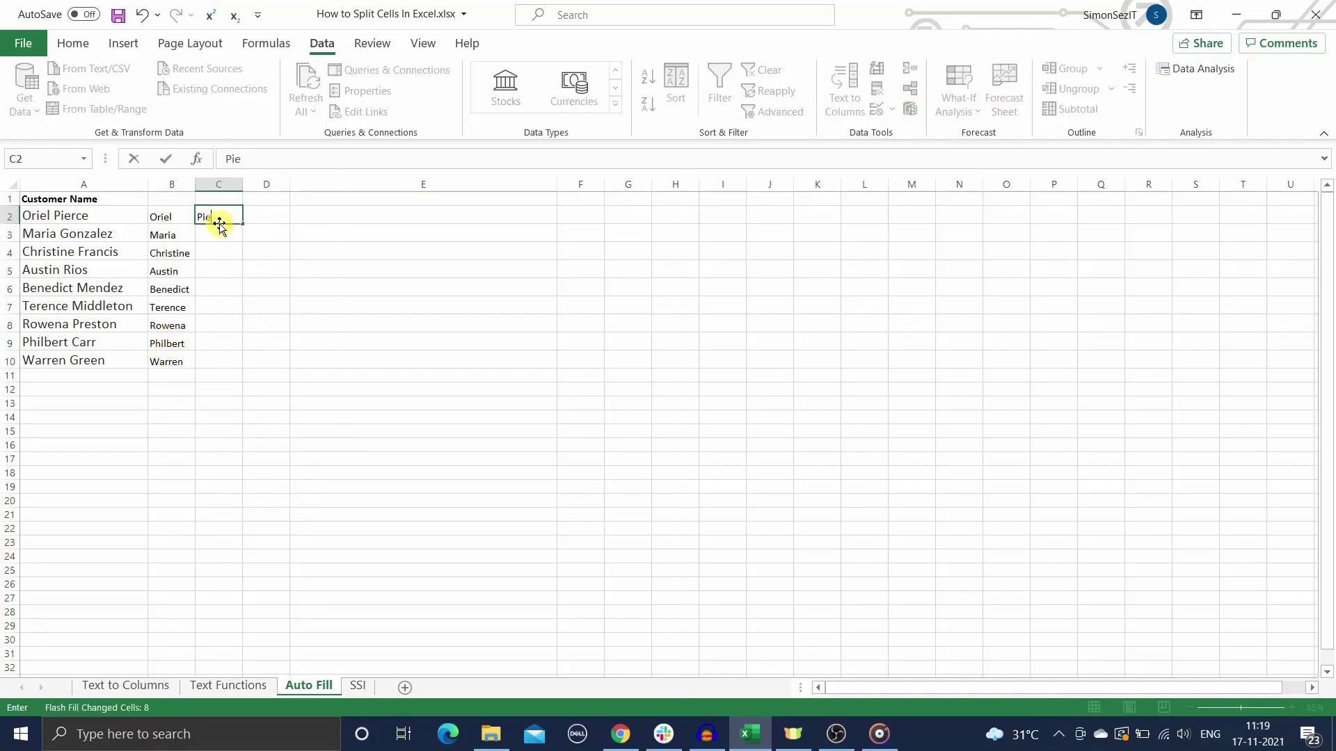
text(rce)
key(Return)
click(217, 216)
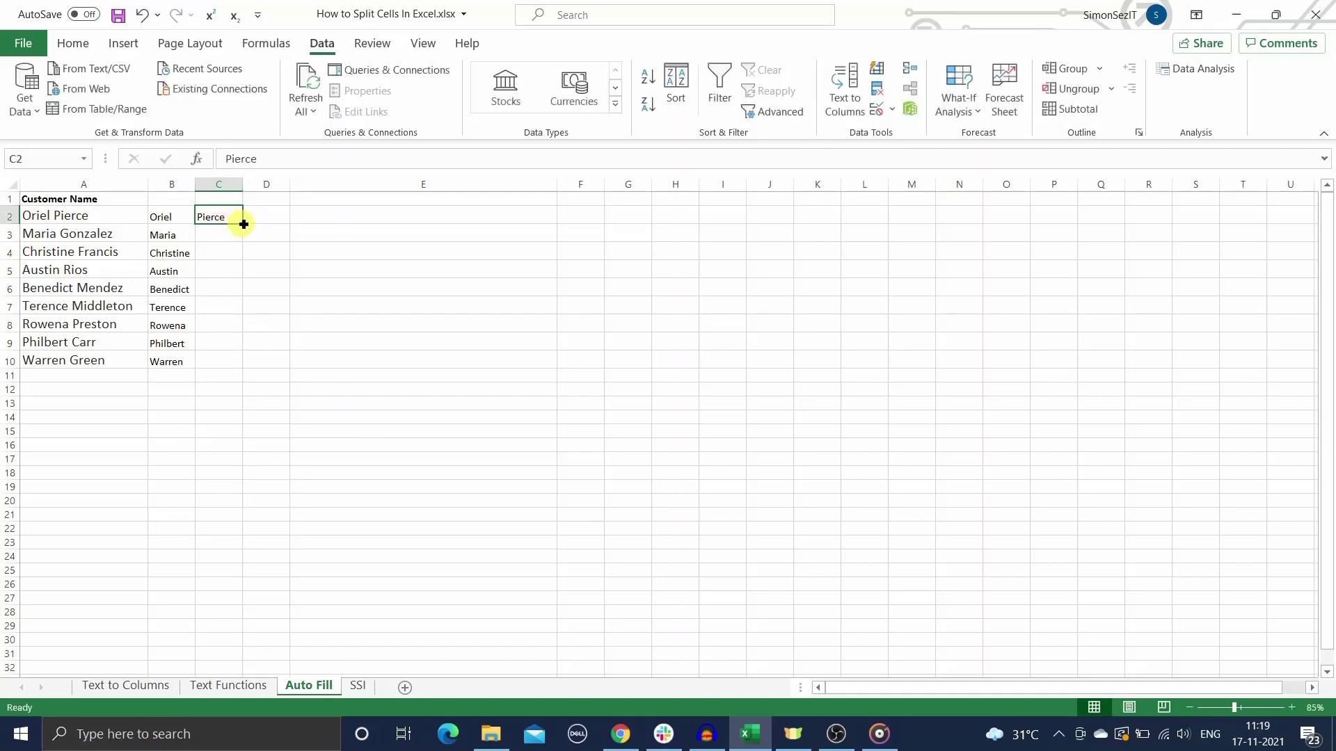
drag(243, 223, 244, 313)
drag(240, 370, 240, 369)
click(253, 379)
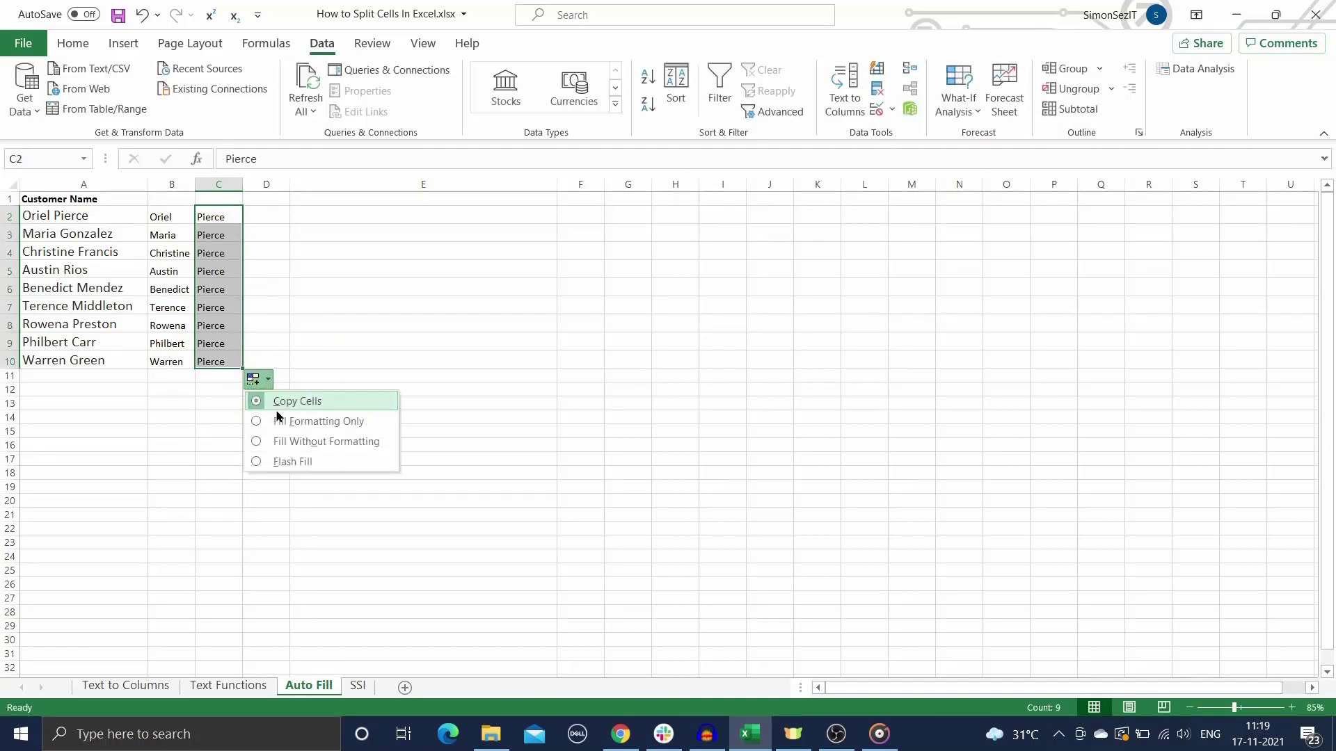
click(283, 463)
click(299, 503)
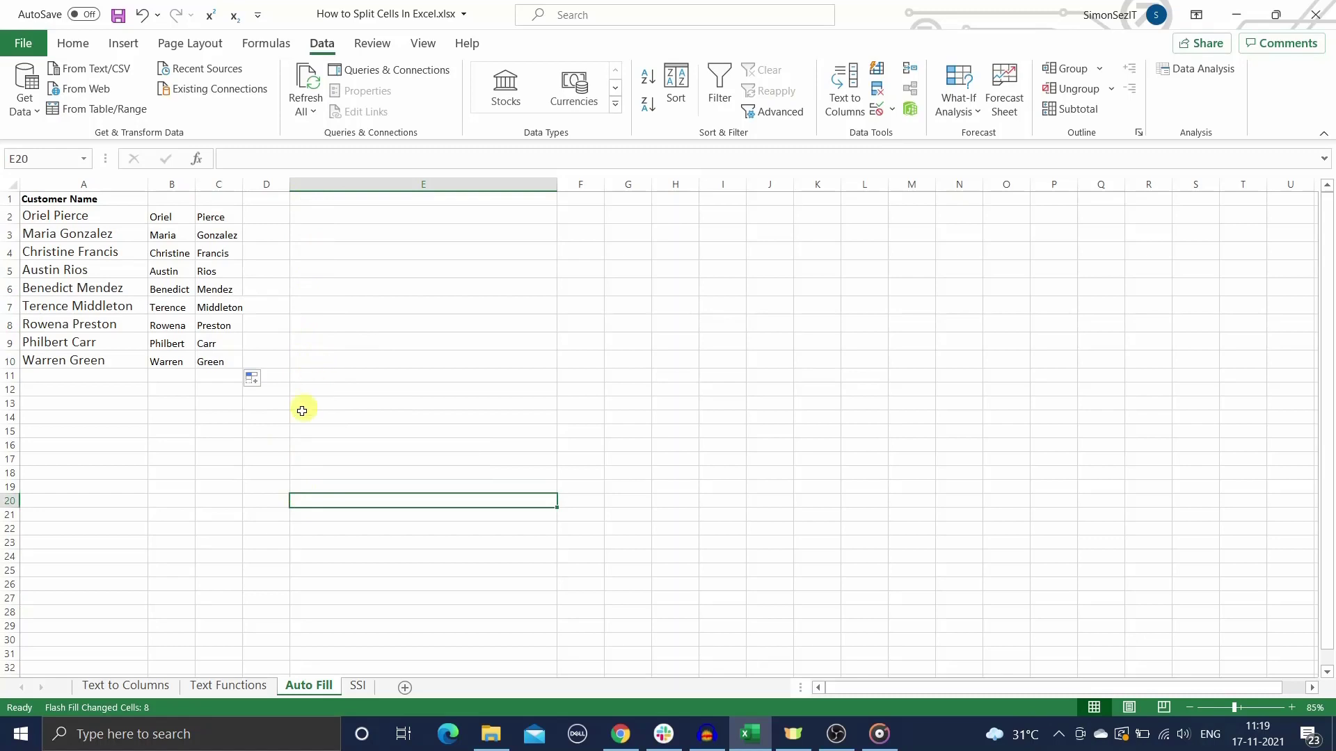
Go to the SSI sheet showing the 'How to Split Cells in Excel?' title slide
click(357, 685)
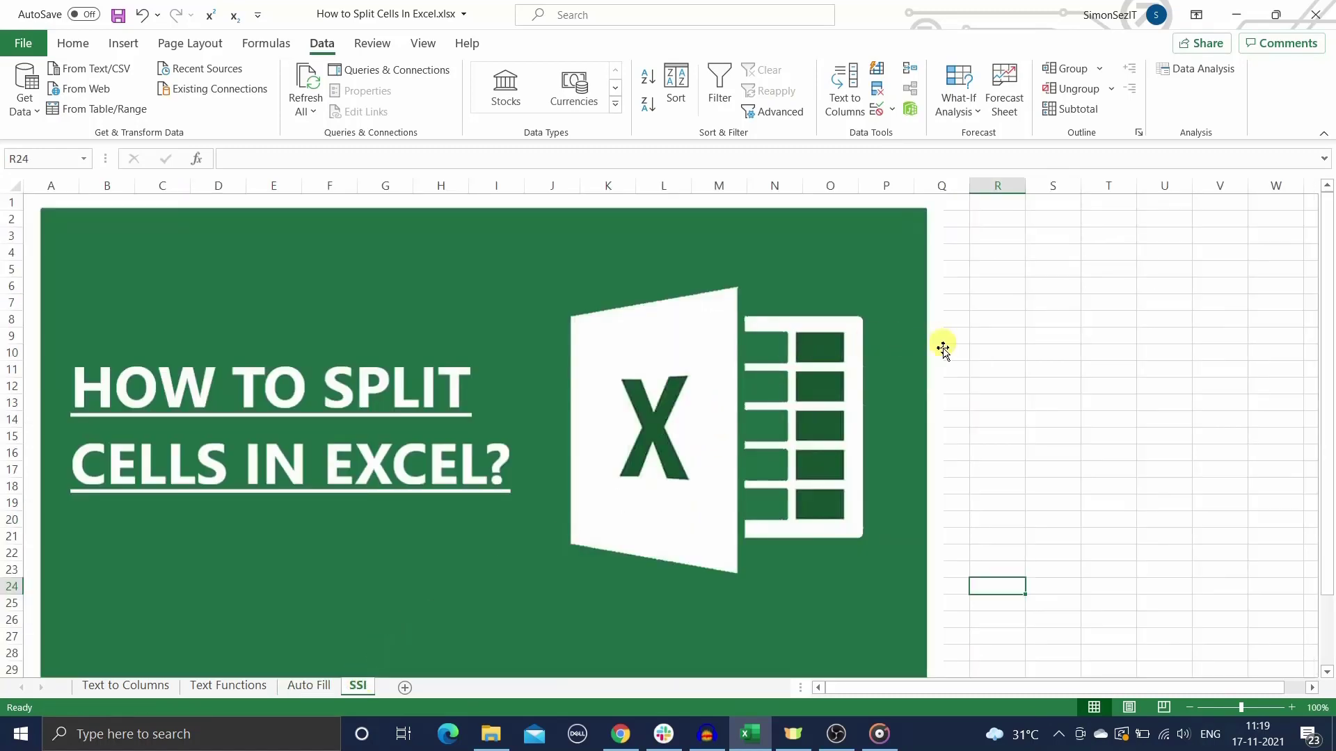